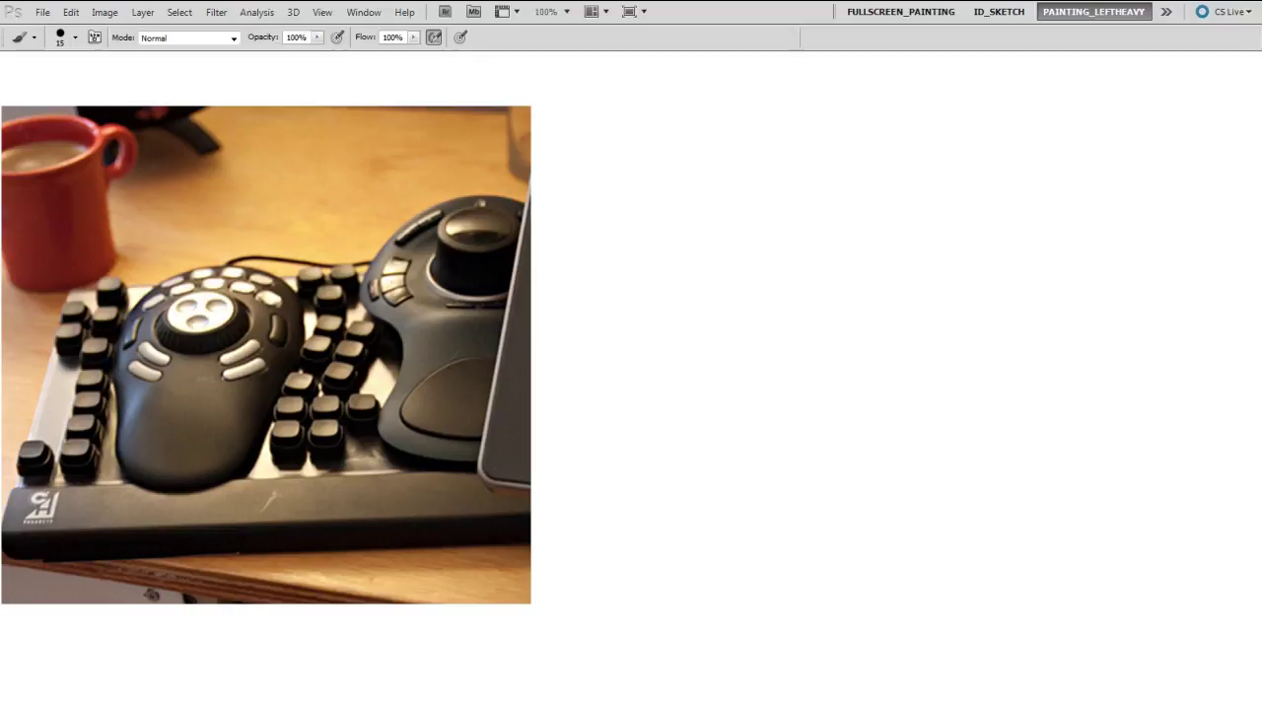
Shrink the brush to 9 px for a thin stroke, then enlarge it back to 50 px
key("bracketleft")
key("bracketleft")
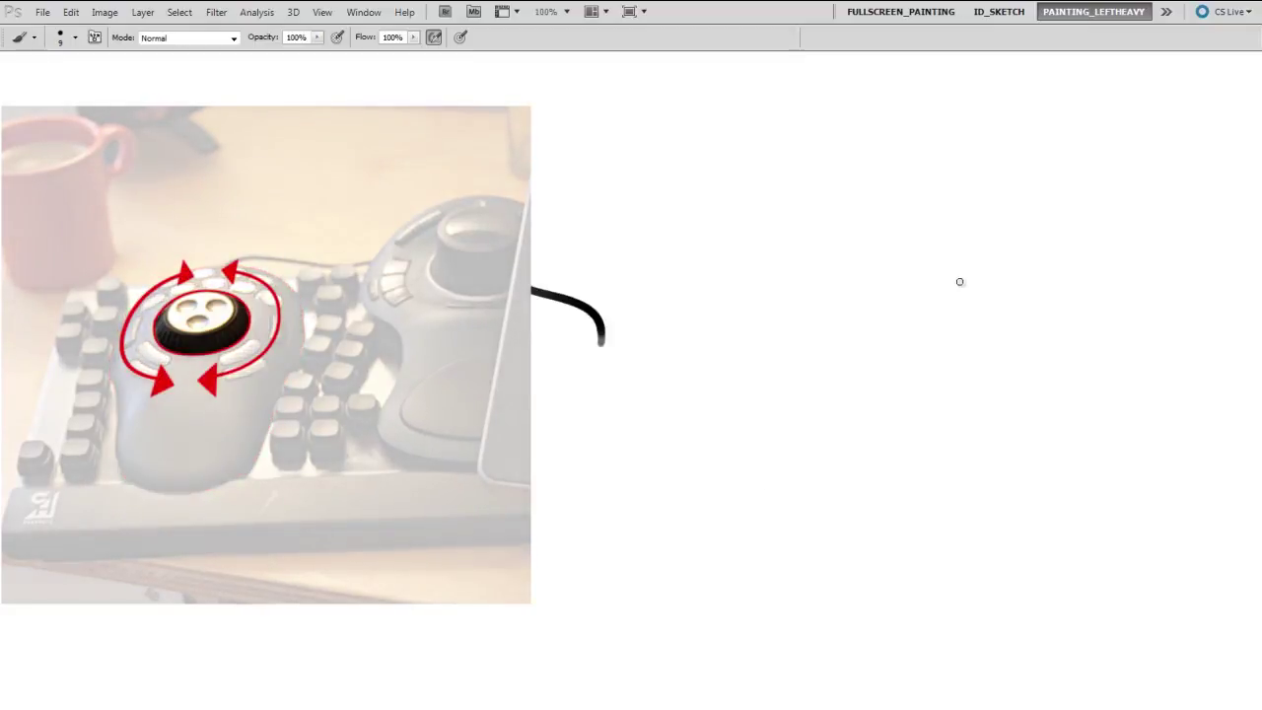
key("bracketright")
key("bracketright")
key("bracketright")
key("bracketright")
key("bracketright")
Paint a thick 50 px wavy black stroke and a thin wavy stroke to its left, then zoom in to check them
mouse_move(897, 153)
left_mouse_down()
mouse_move(934, 241)
mouse_move(1026, 350)
mouse_move(1051, 453)
left_mouse_up()
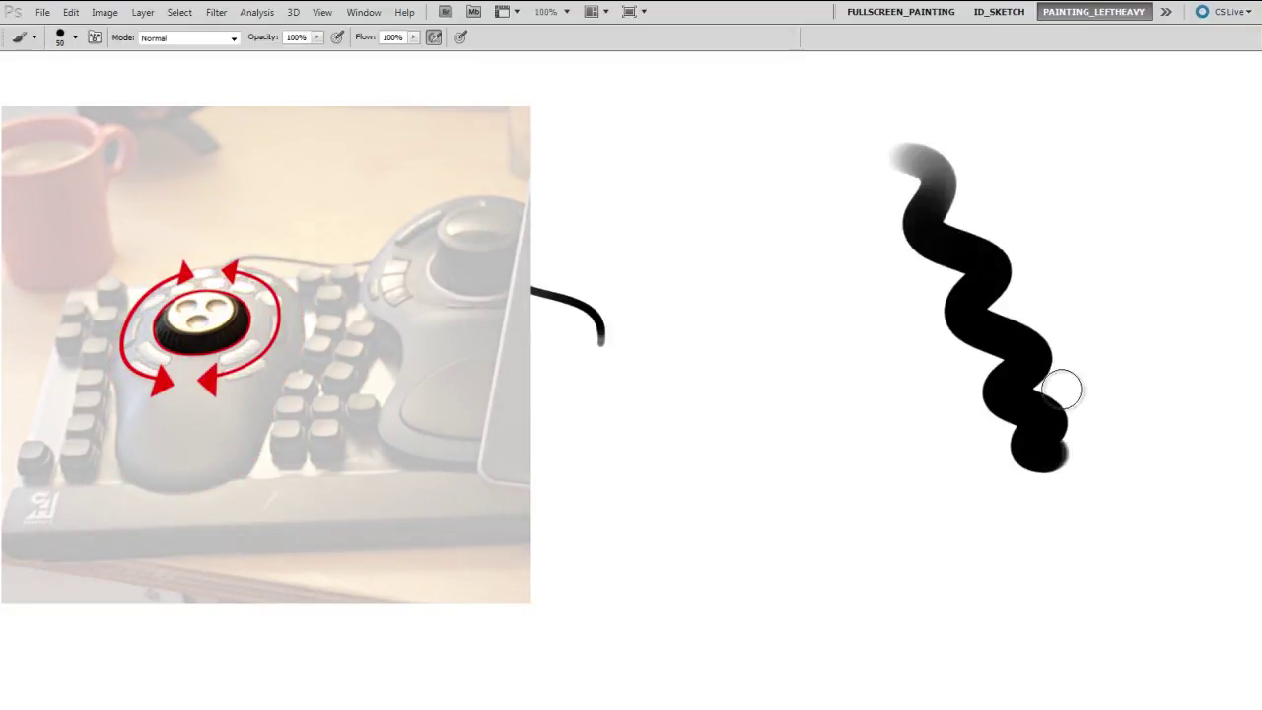
key("bracketleft")
key("bracketleft")
key("bracketleft")
key("bracketleft")
key("bracketleft")
key("bracketleft")
key("bracketleft")
key("bracketleft")
mouse_move(808, 183)
left_mouse_down()
mouse_move(941, 453)
mouse_move(937, 477)
left_mouse_up()
key("bracketright")
key("bracketright")
key("bracketright")
key("bracketright")
key("bracketright")
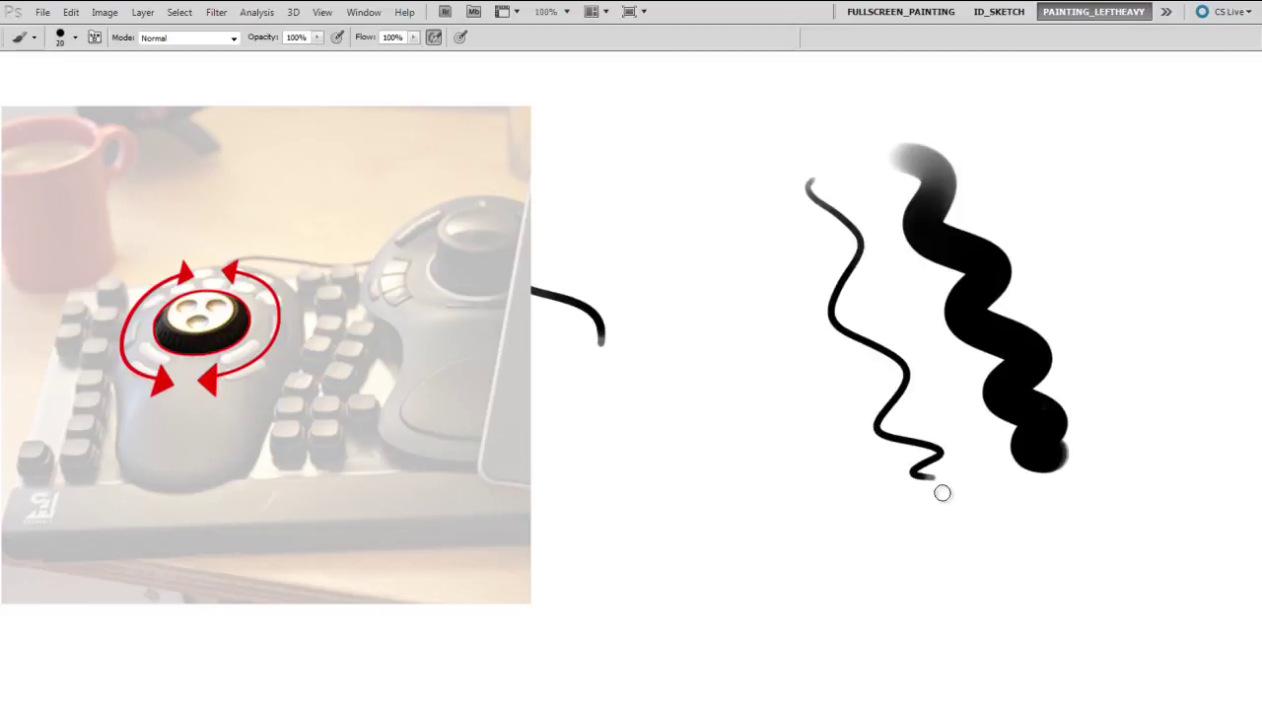
key("ctrl+plus")
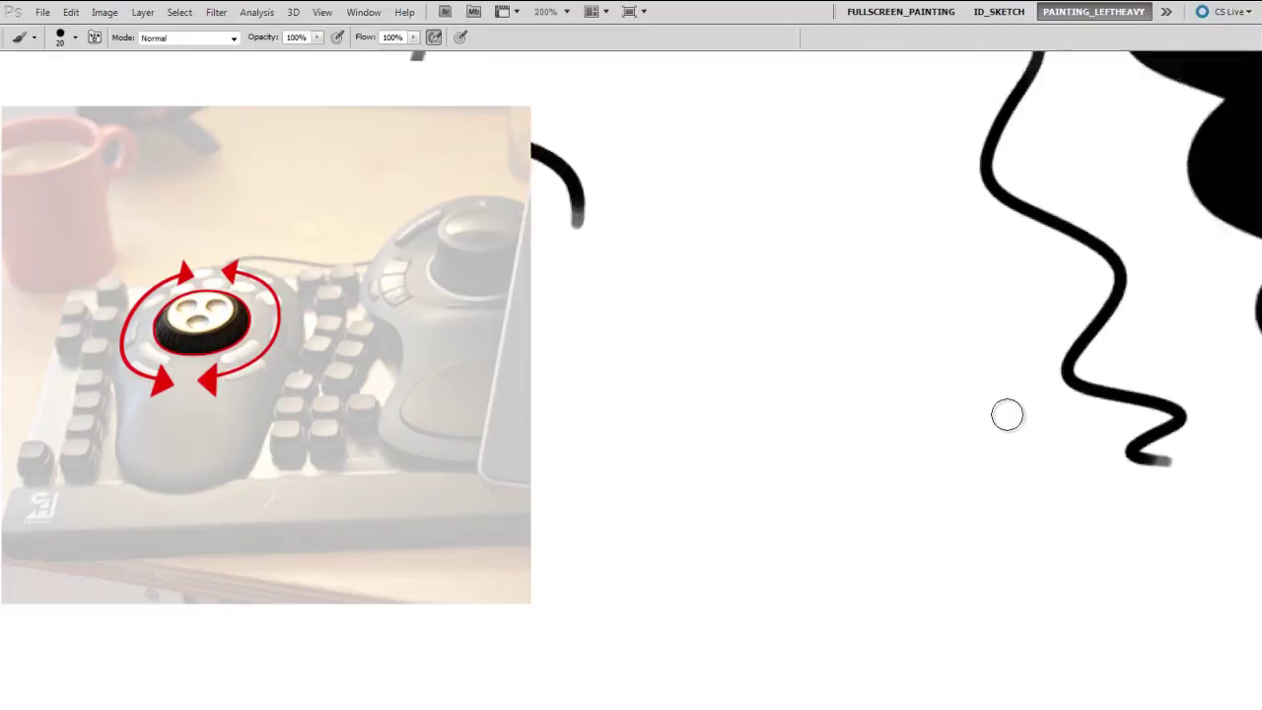
key("ctrl+minus")
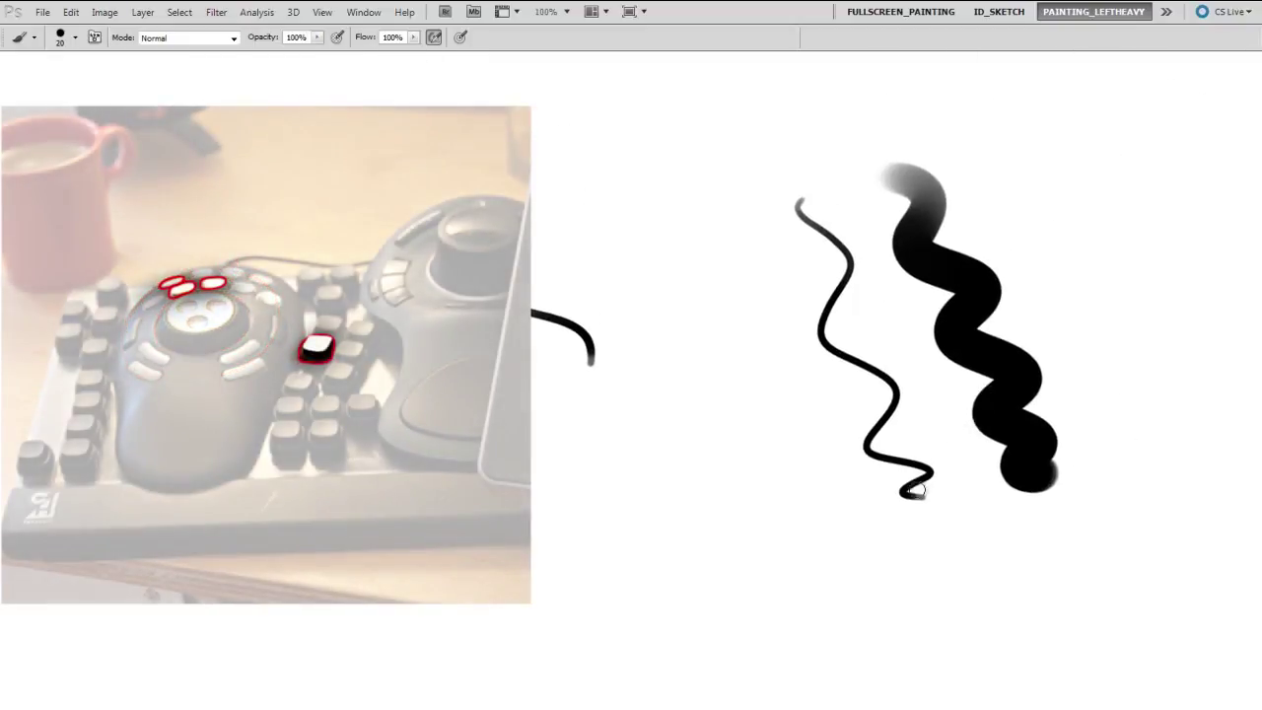
key("ctrl+plus")
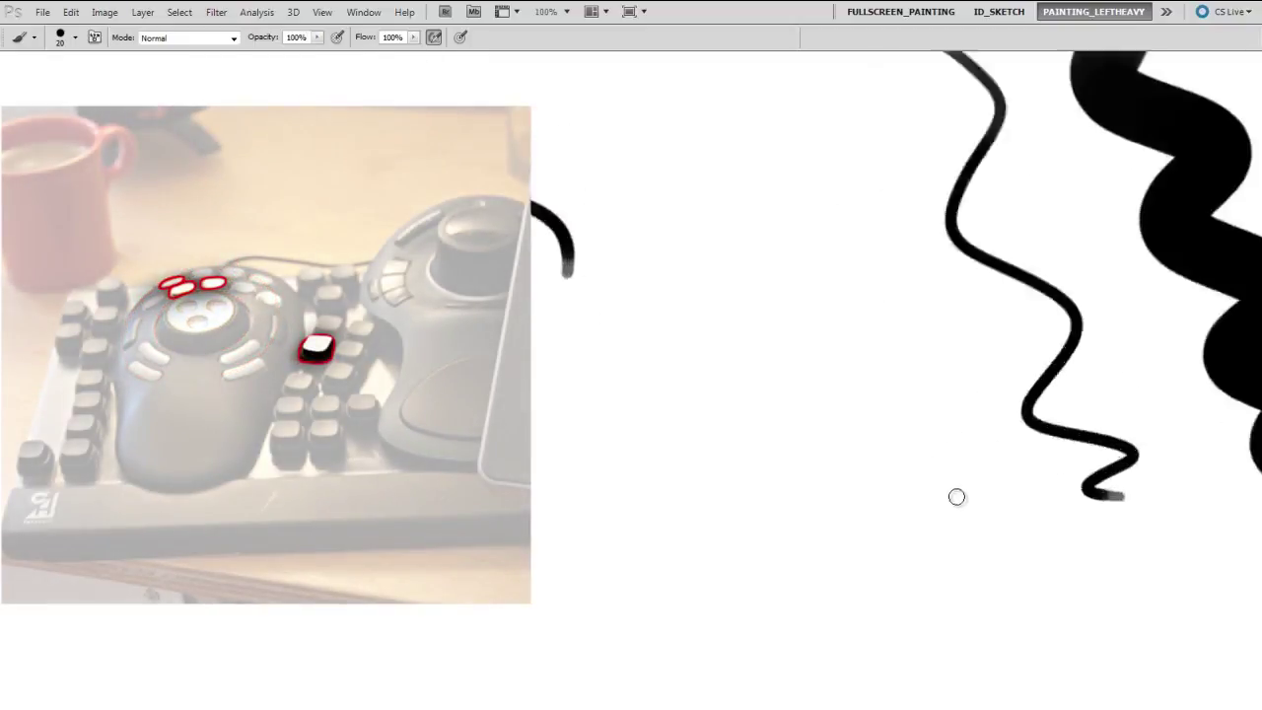
key("ctrl+minus")
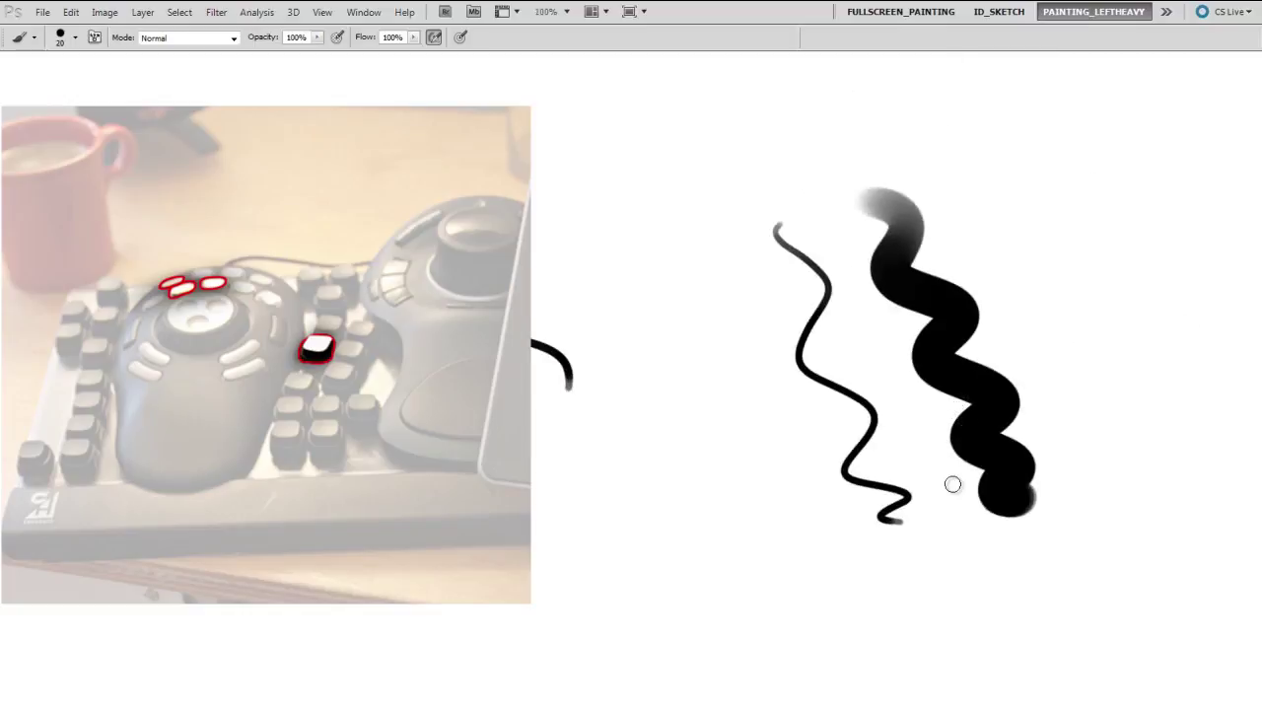
Paint a 25 px wavy black stroke and a 20 px wavy black stroke further left
key("bracketright")
key("bracketright")
key("bracketright")
mouse_move(679, 163)
left_mouse_down()
mouse_move(712, 450)
mouse_move(690, 483)
left_mouse_up()
key("bracketleft")
key("bracketleft")
key("bracketleft")
key("bracketleft")
mouse_move(577, 180)
left_mouse_down()
mouse_move(637, 284)
mouse_move(648, 519)
left_mouse_up()
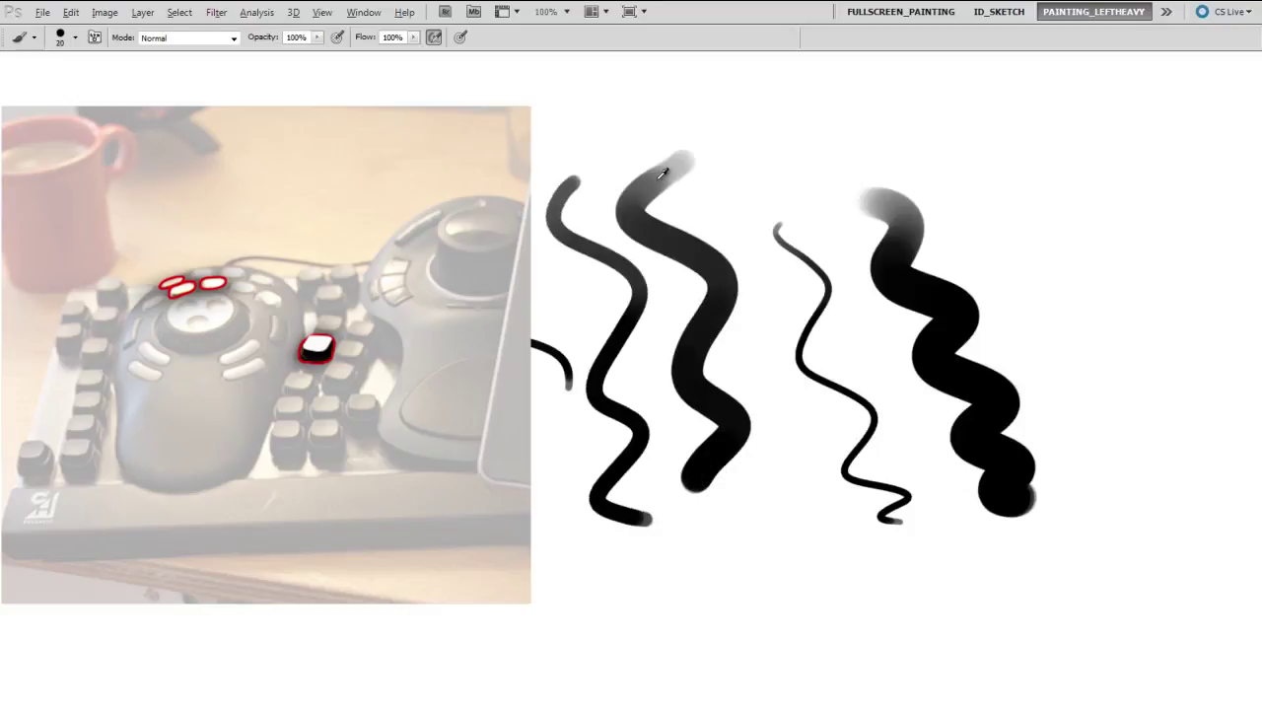
Paint grey strokes: a broad 60 px wave, a 175 px blob at upper right, and a thin 15 px wave
key("bracketright")
key("bracketright")
key("bracketright")
key("bracketright")
key("bracketright")
key("bracketright")
key("bracketright")
mouse_move(779, 156)
left_mouse_down()
mouse_move(783, 121)
mouse_move(845, 456)
mouse_move(865, 461)
left_mouse_up()
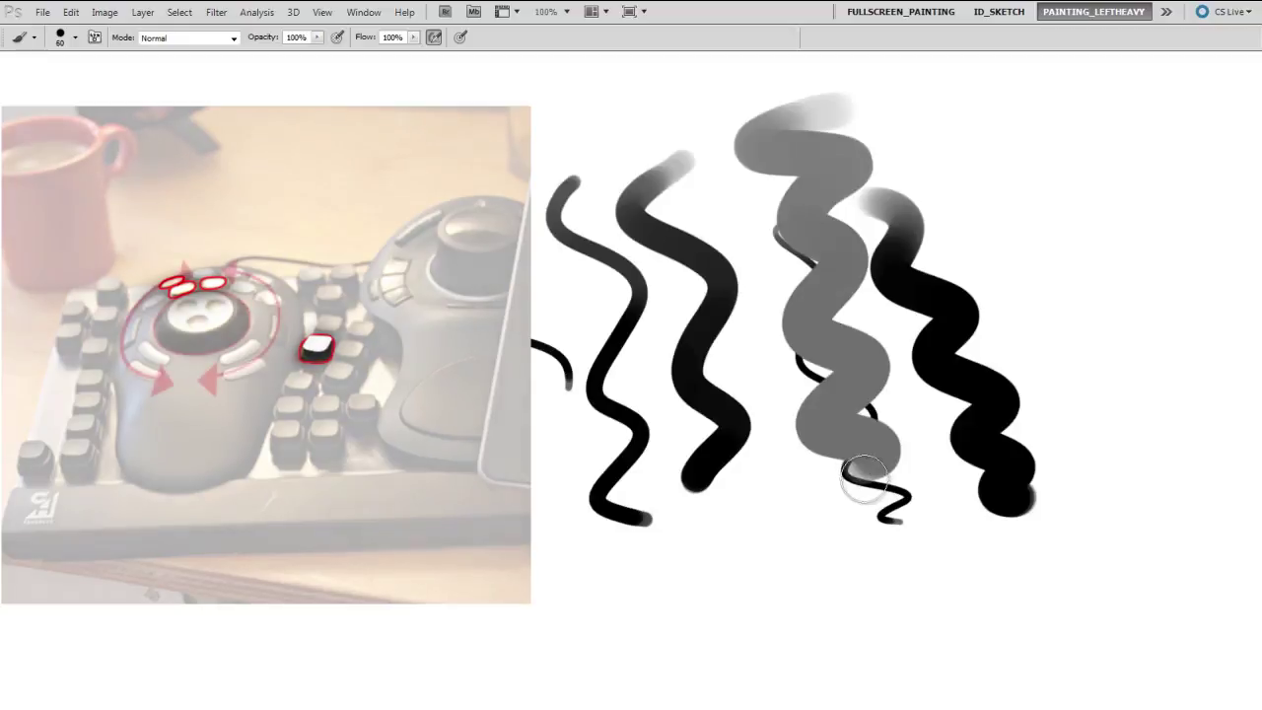
key("bracketright")
key("bracketright")
key("bracketright")
key("bracketright")
key("bracketright")
key("bracketright")
key("bracketright")
left_click_drag(1045, 176, 1083, 326)
key("bracketleft")
key("bracketleft")
key("bracketleft")
key("bracketleft")
key("bracketleft")
key("bracketleft")
key("bracketleft")
key("bracketleft")
key("bracketleft")
key("bracketleft")
key("bracketleft")
key("bracketleft")
key("bracketleft")
key("bracketleft")
key("bracketleft")
mouse_move(926, 150)
left_mouse_down()
mouse_move(976, 324)
mouse_move(962, 392)
left_mouse_up()
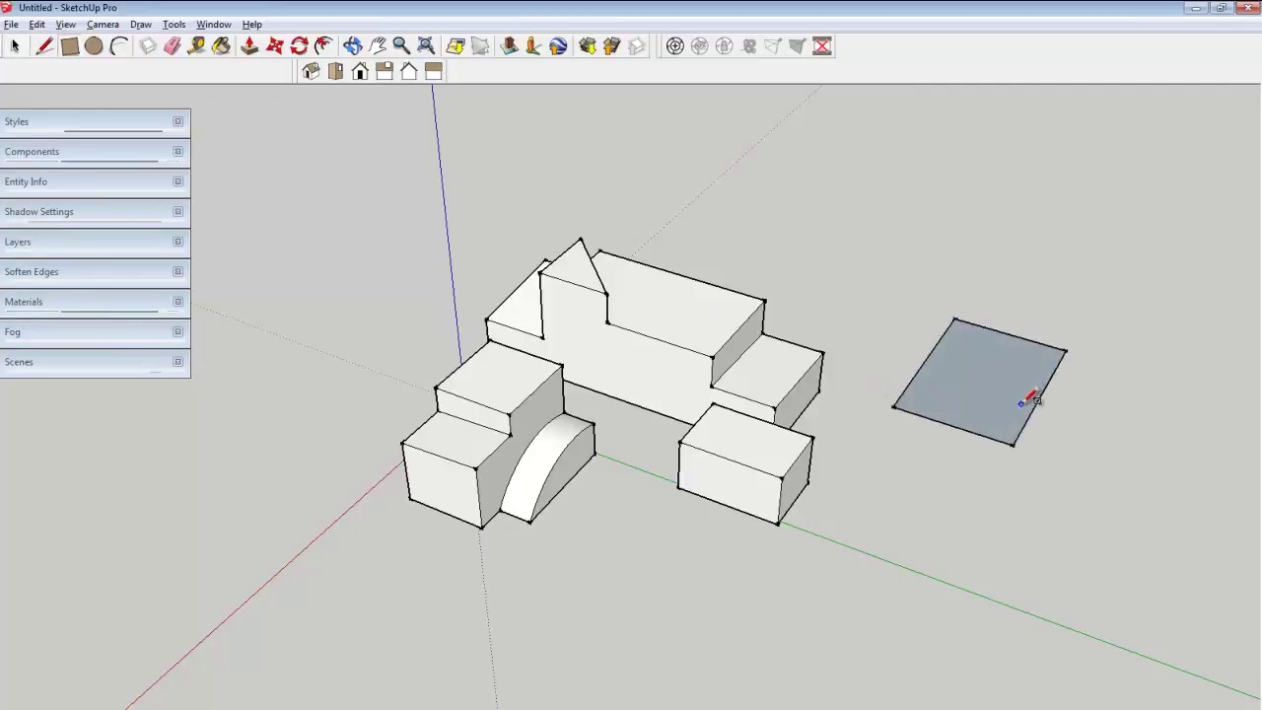
Orbit around the model, then Push/Pull the grey rectangle up into a box
key("o")
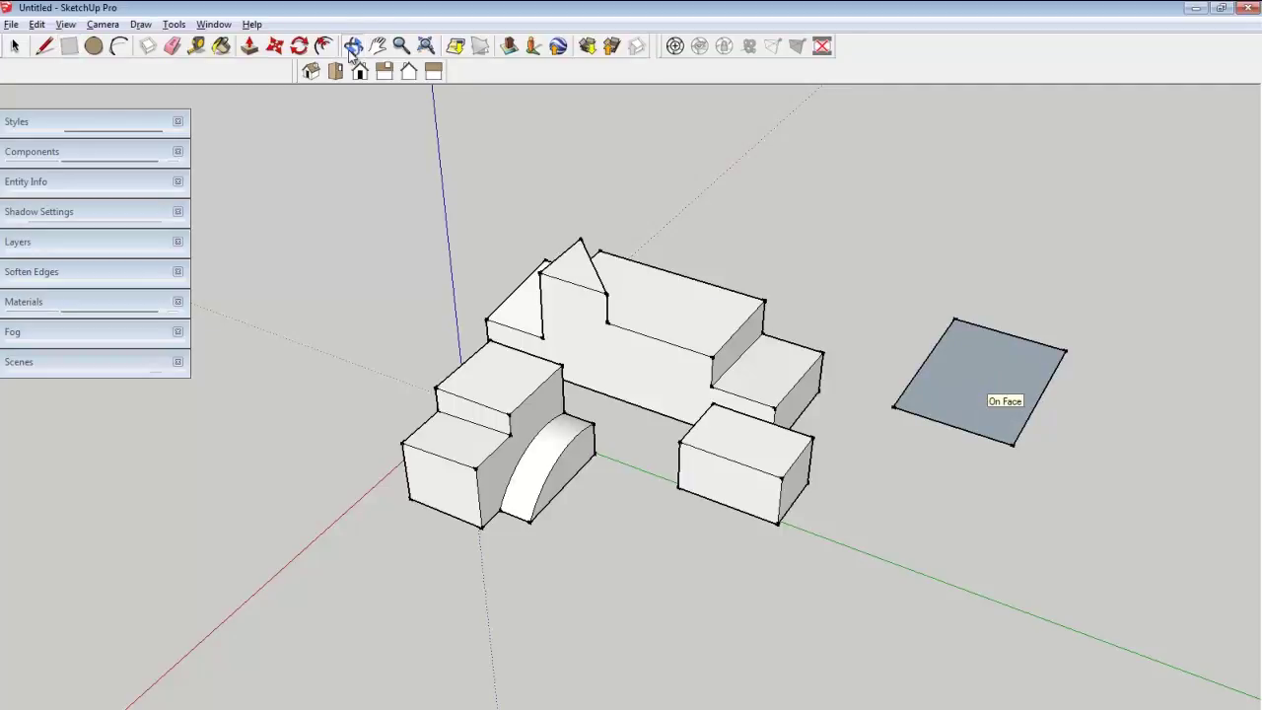
left_click_drag(1017, 271, 962, 240)
key("p")
left_click_drag(991, 417, 929, 502)
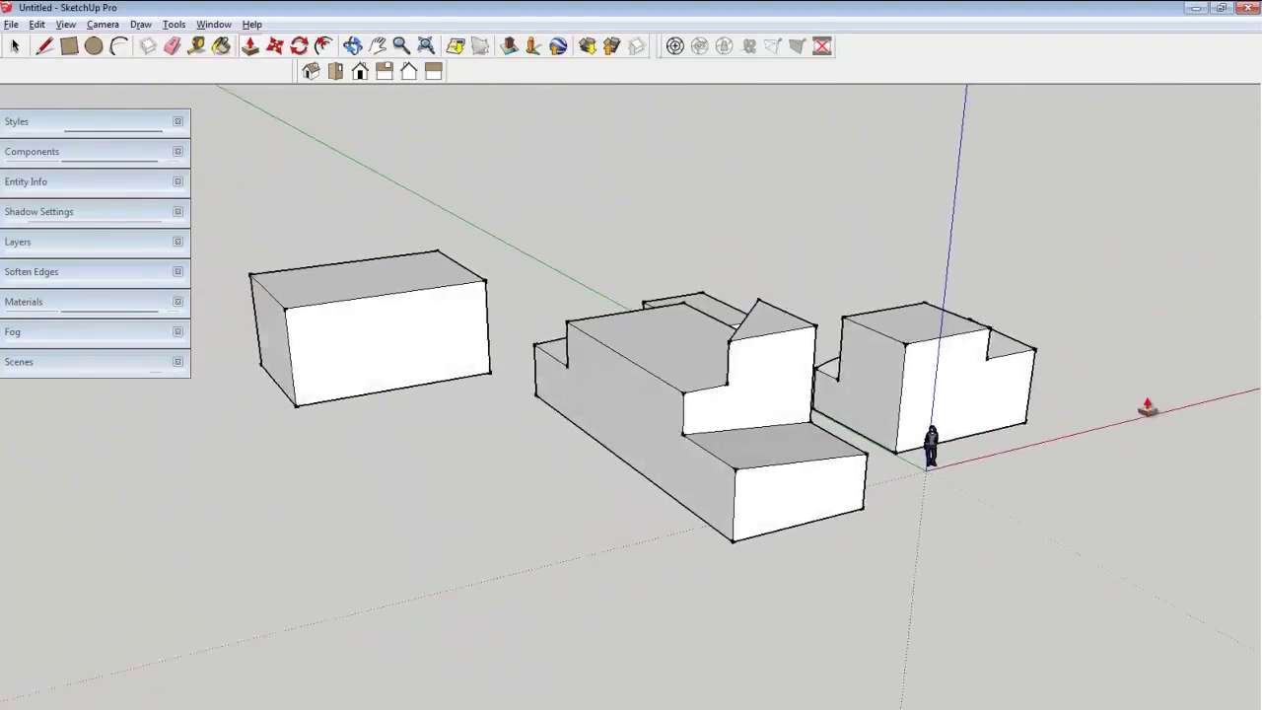
Slice the box's front face with a diagonal line, push the triangle in as a notch, and lengthen the box
left_click(47, 52)
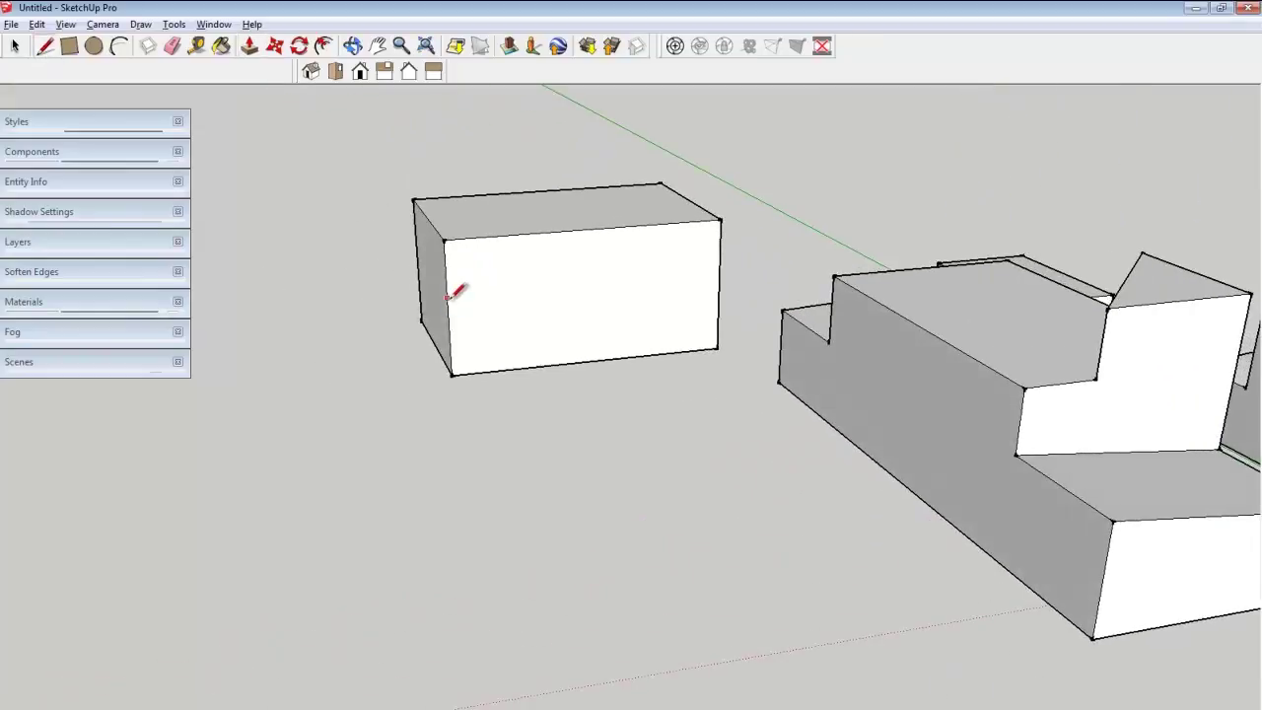
left_click(445, 296)
left_click(570, 229)
scroll(631, 256, "up", 5)
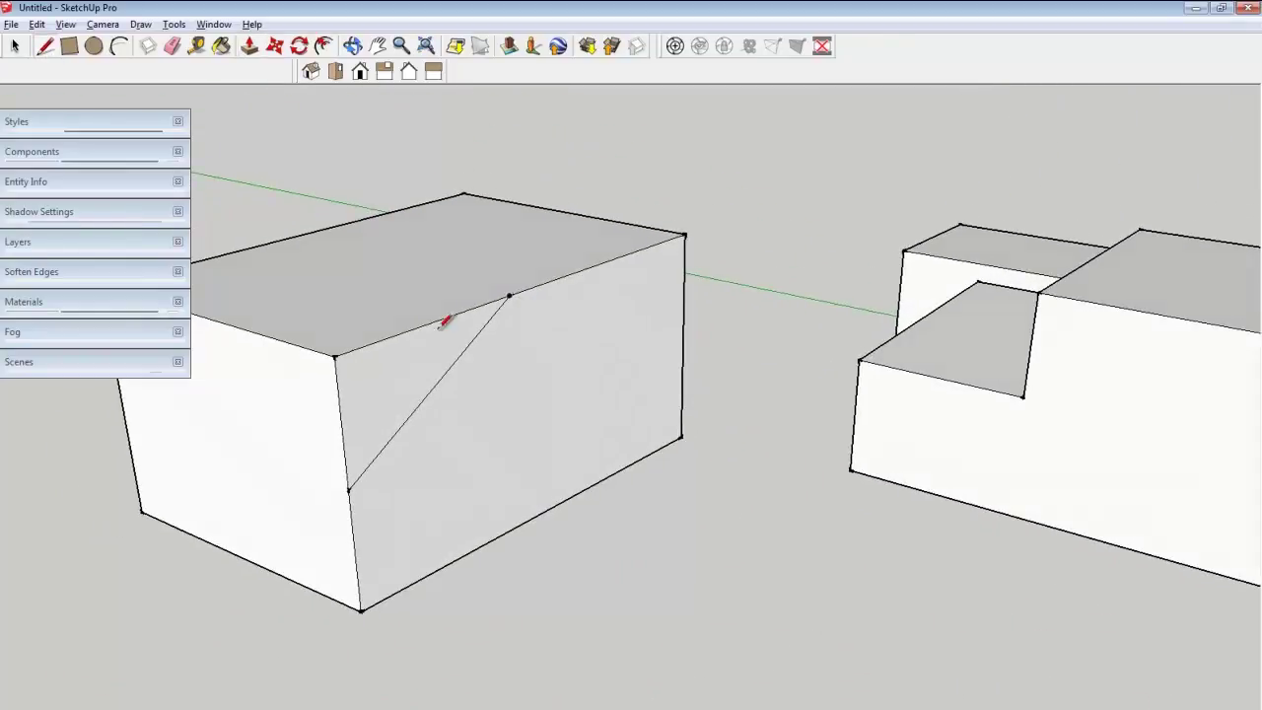
key("p")
left_click_drag(437, 352, 555, 385)
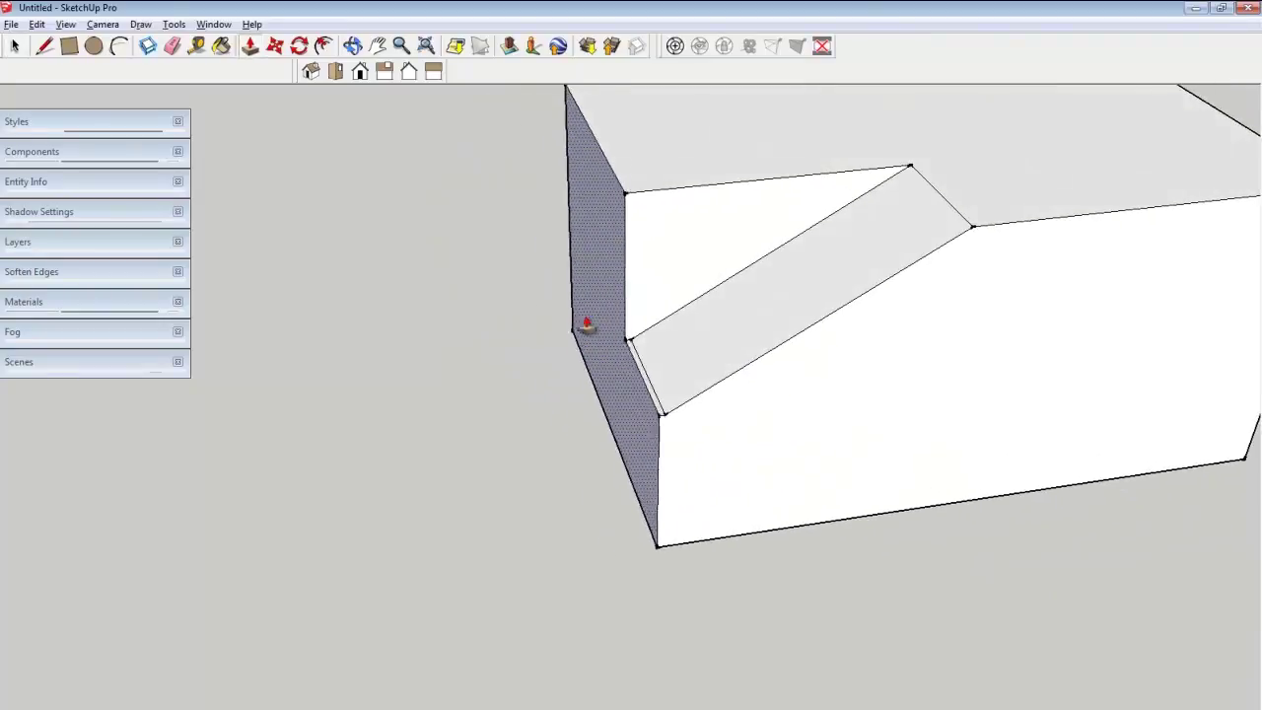
left_click_drag(586, 325, 332, 358)
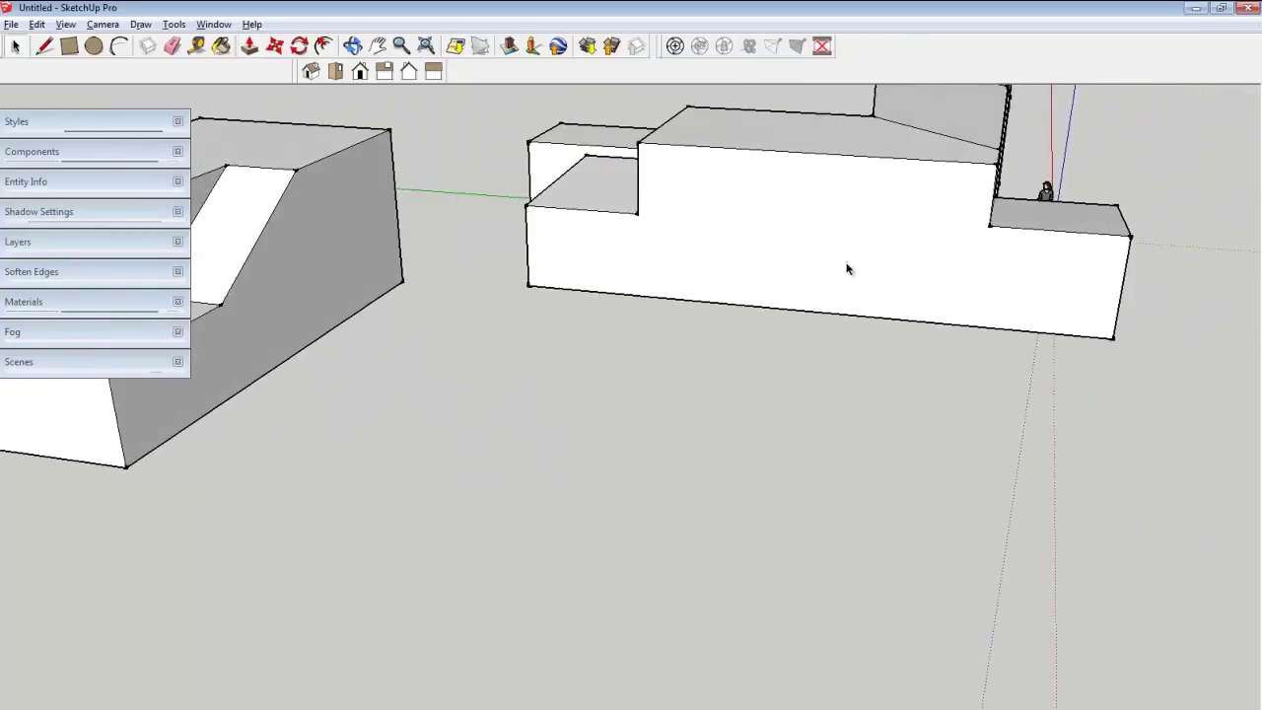
Draw a semicircular arc on the other building's wall and pull it out into a half-cylinder
key("p")
scroll(845, 271, "up", 2)
left_click(118, 46)
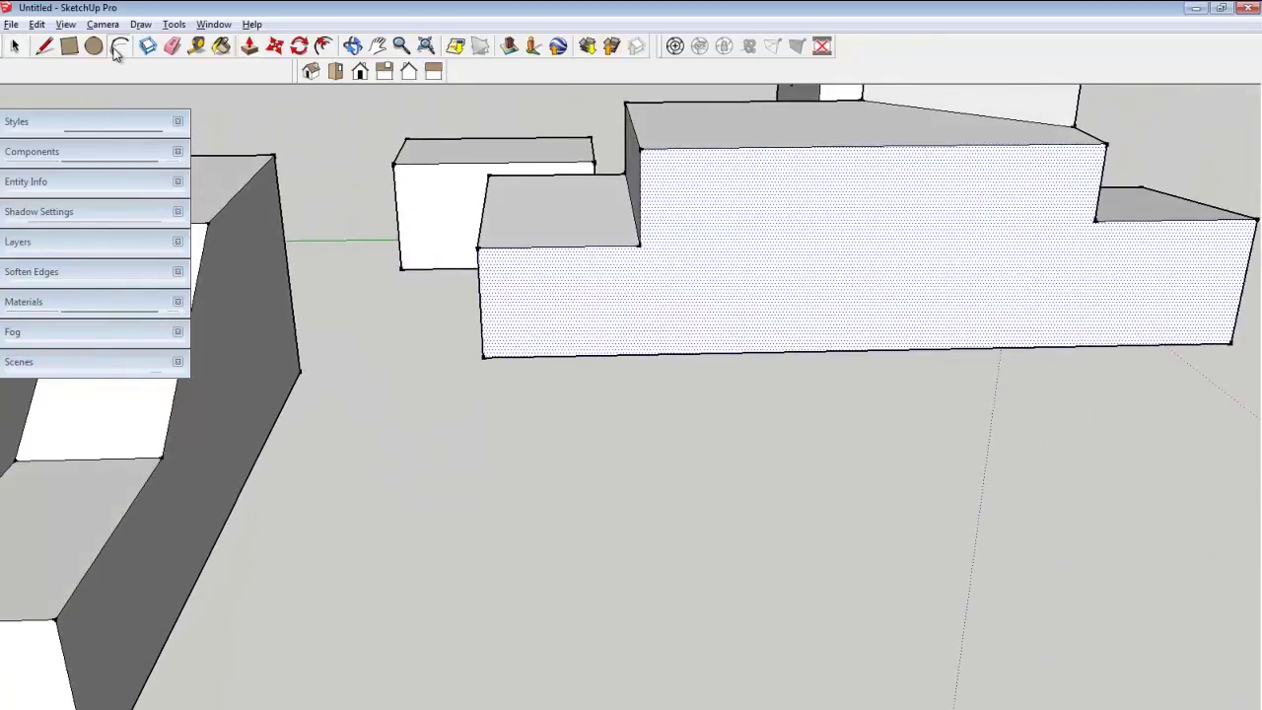
left_click(727, 352)
left_click(1015, 343)
left_click(982, 262)
key("space")
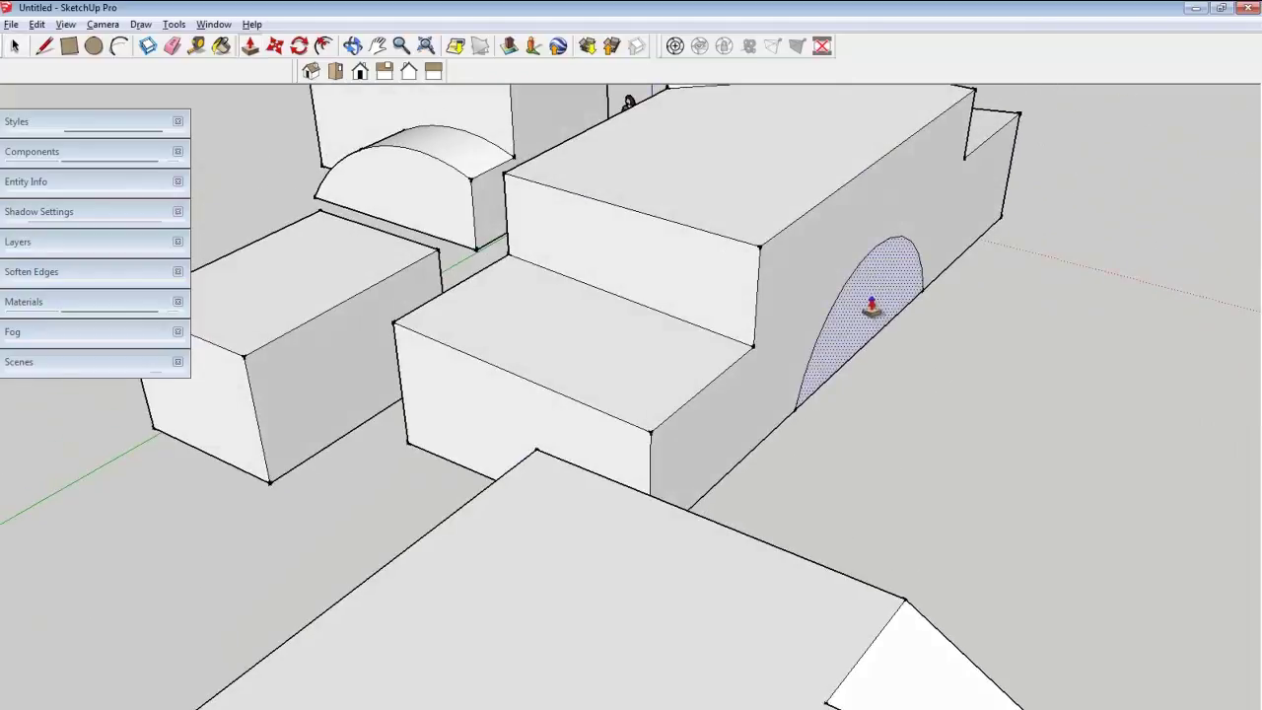
left_click_drag(871, 310, 1051, 381)
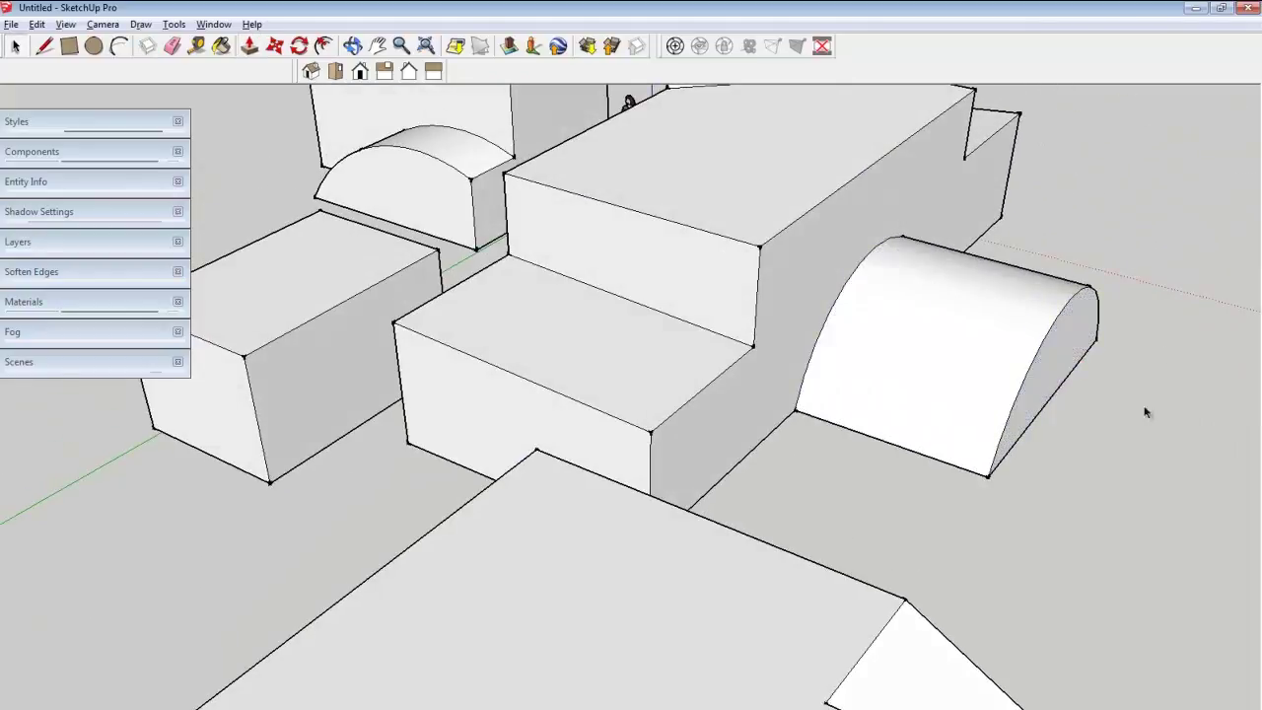